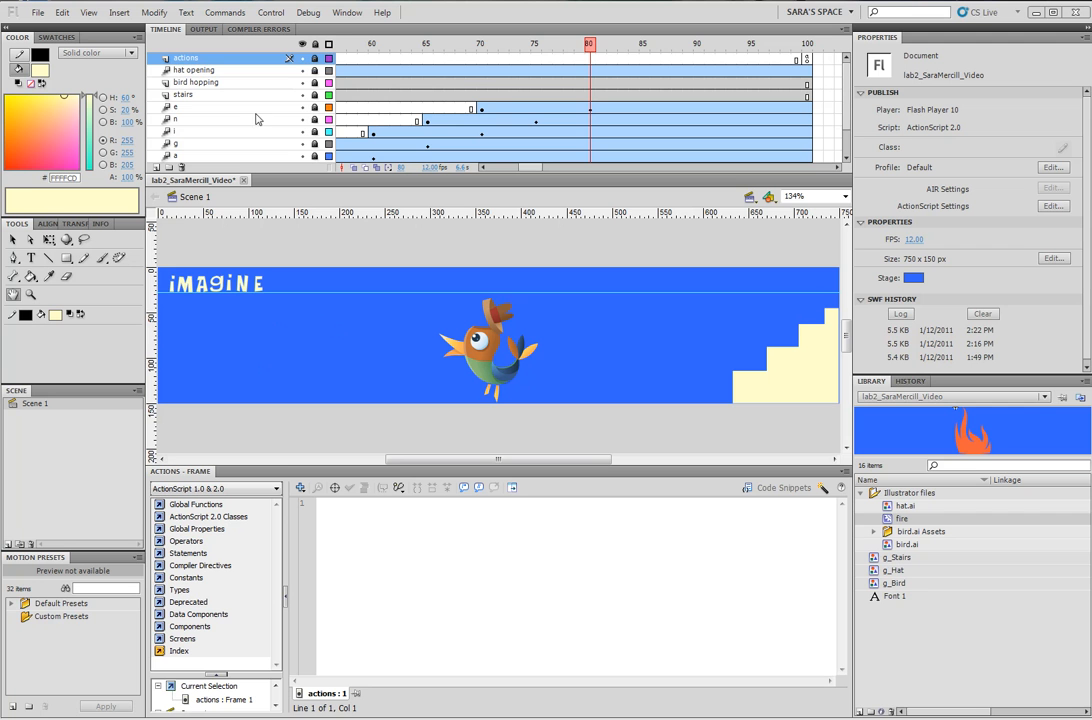
- Add a new layer above the actions layer and name it "shape tween"
left_click(170, 167)
double_click(190, 60)
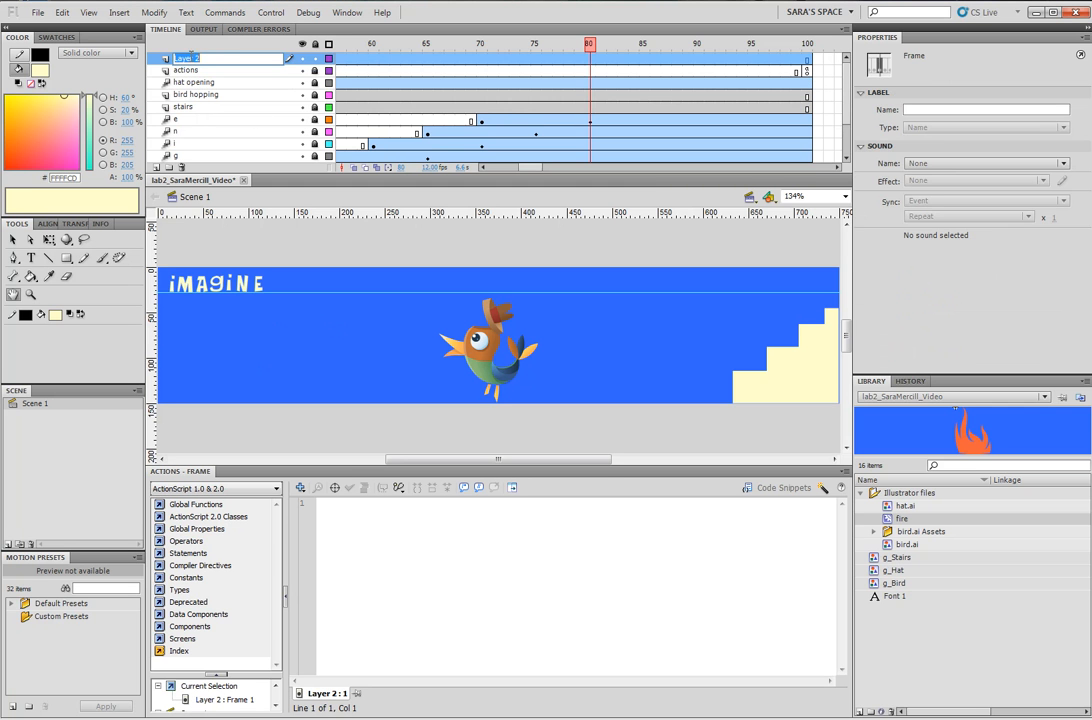
type("shape tween")
key("Return")
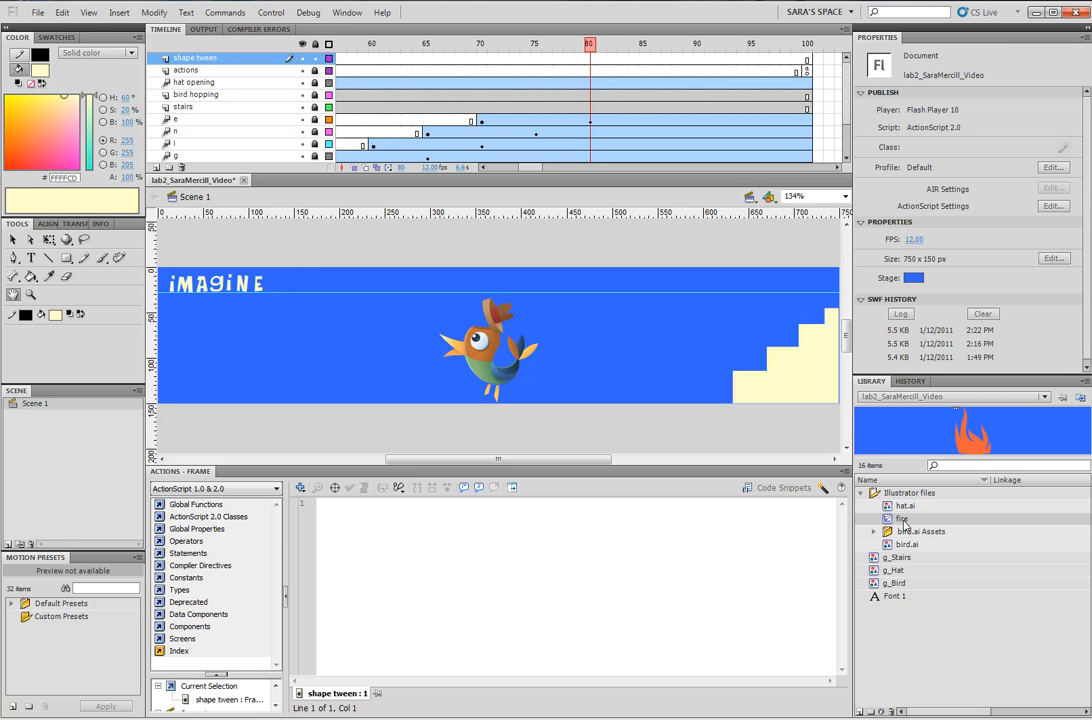
- Place the fire movie clip on the stage between the bird and the stairs and convert it to a graphic symbol named g_fire
left_click_drag(893, 521, 652, 340)
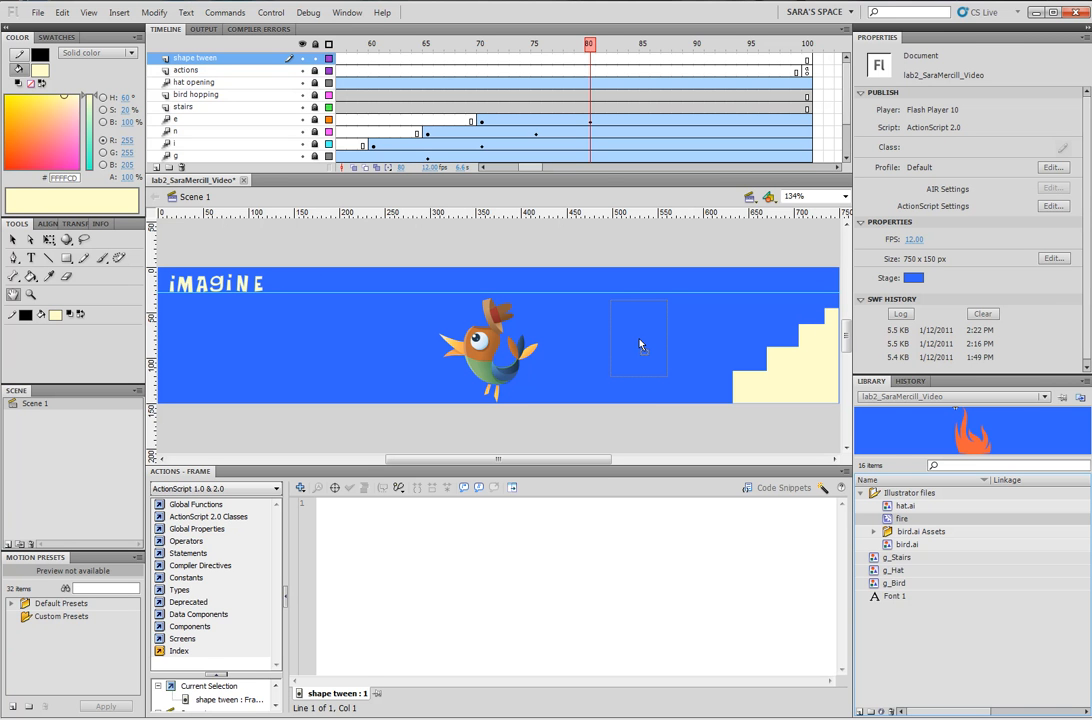
left_click_drag(640, 345, 640, 345)
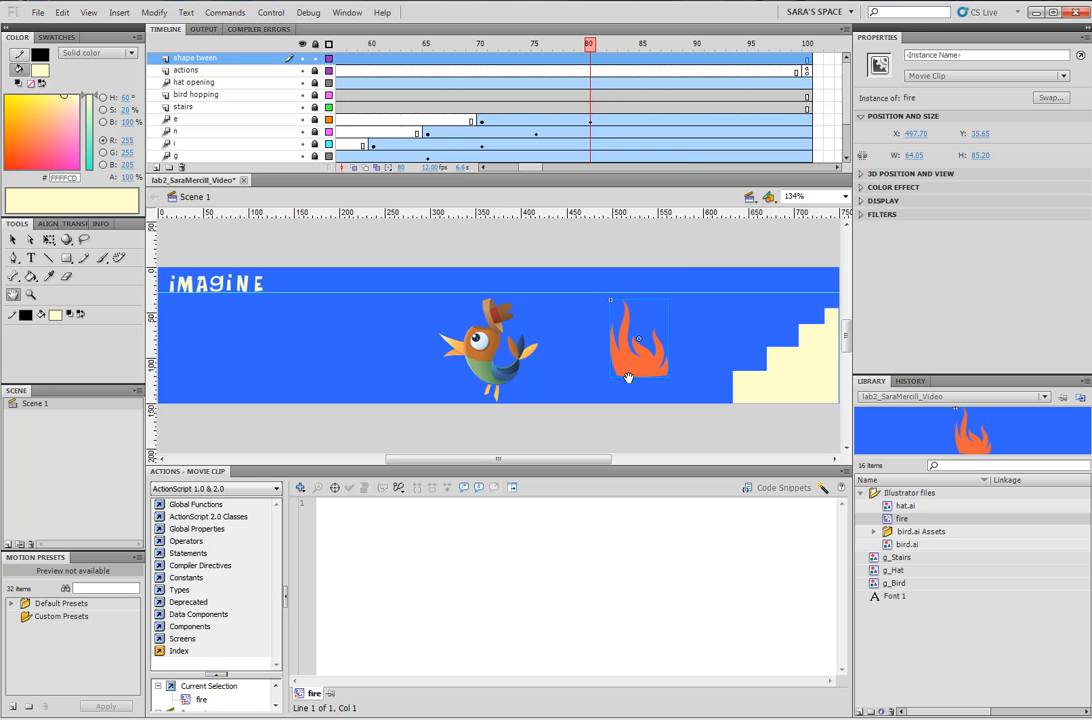
key("F8")
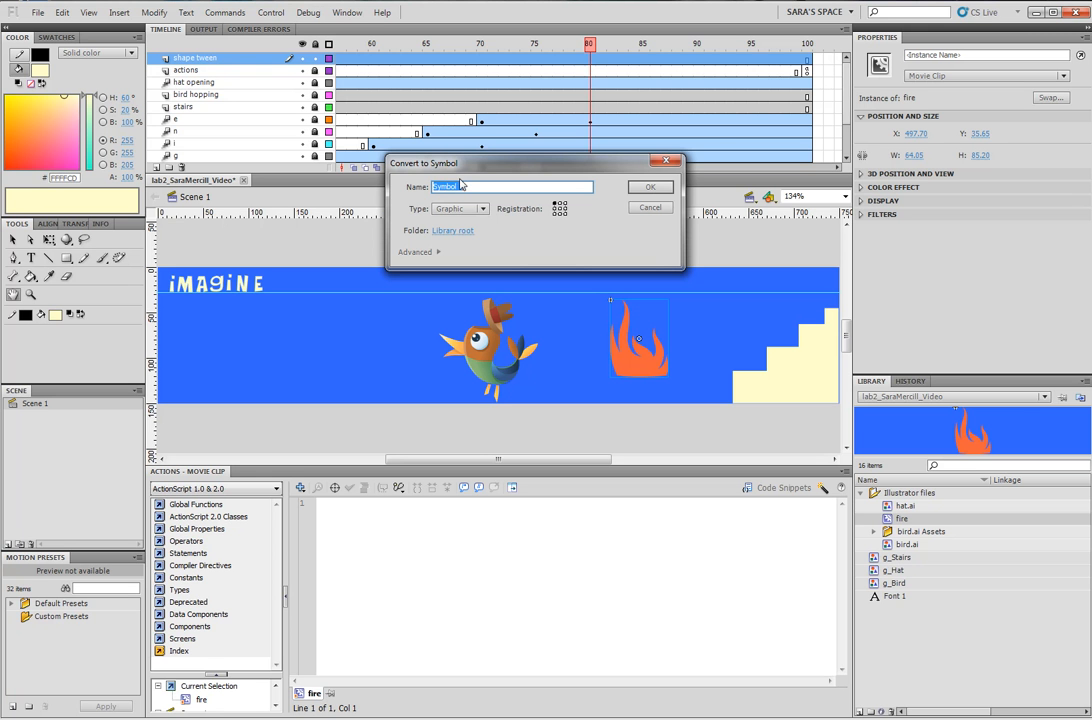
type("g_fire")
left_click(463, 215)
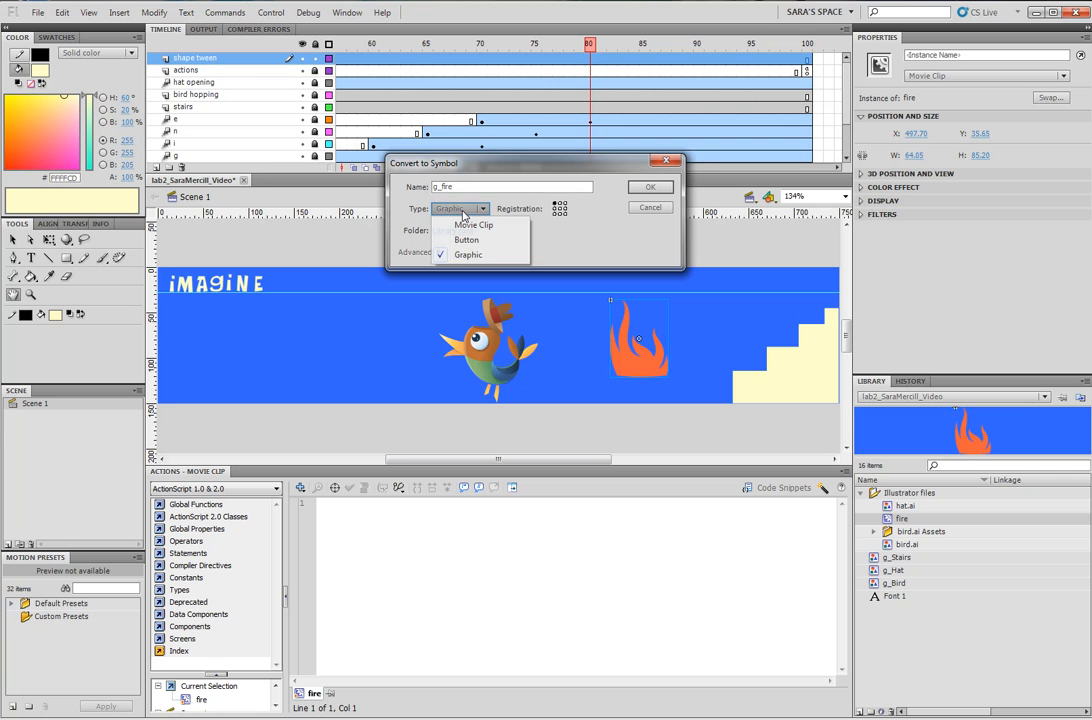
left_click(455, 252)
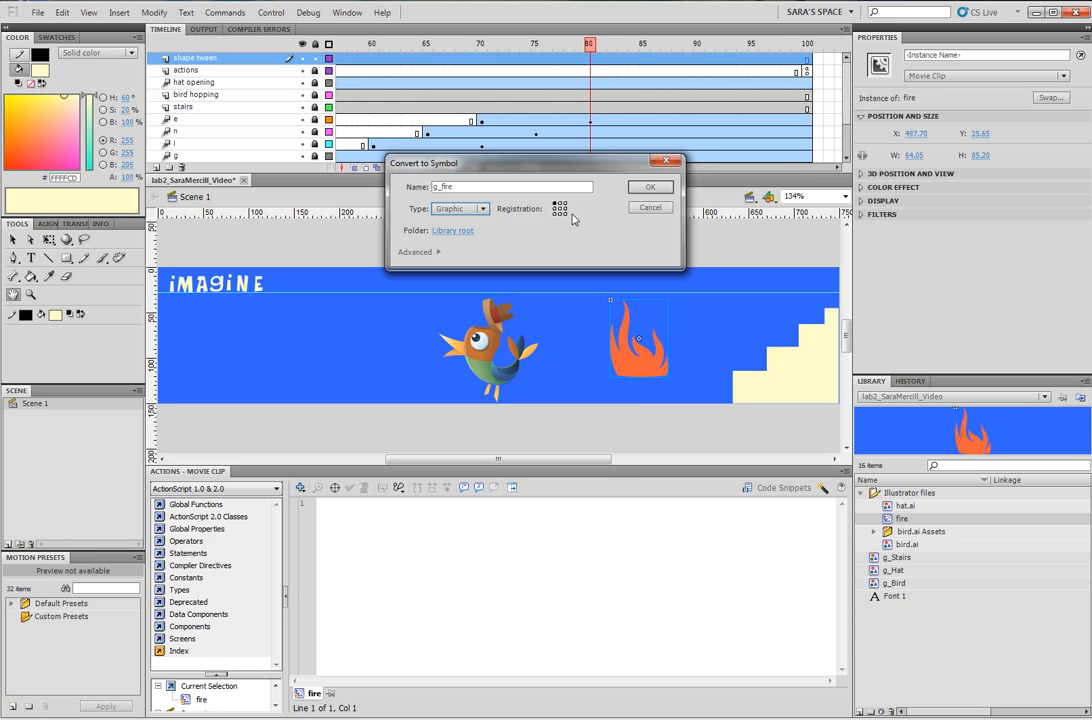
left_click(651, 187)
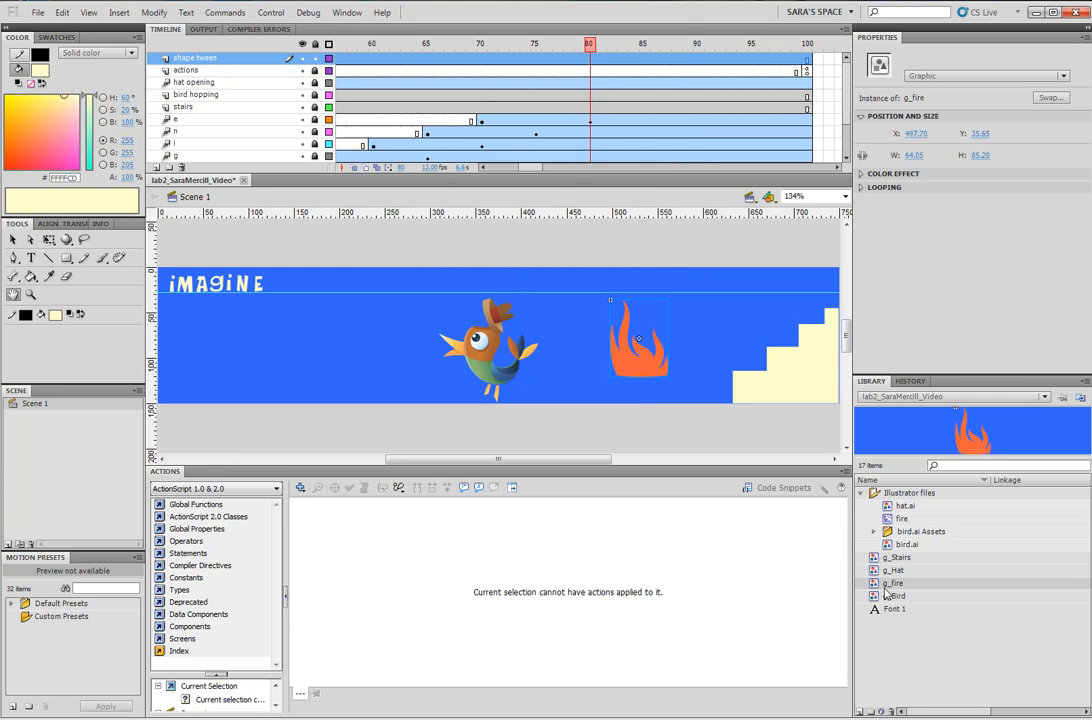
- Collapse the Illustrator files folder in the library and delete the g_fire instance from the stage
left_click(860, 492)
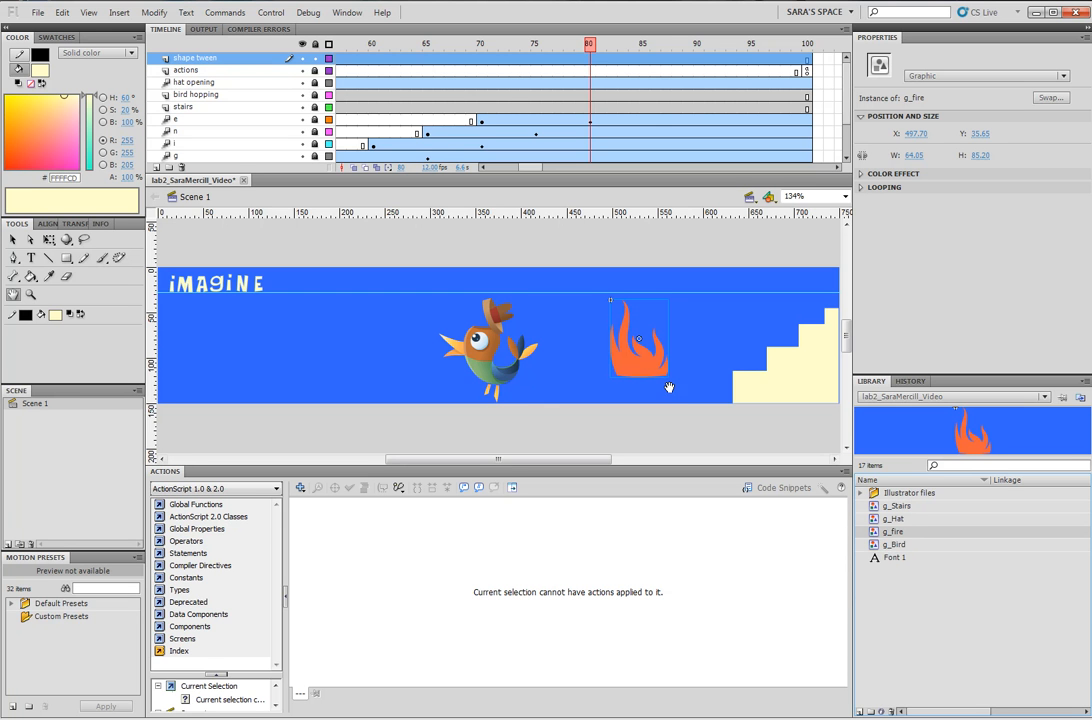
left_click(13, 239)
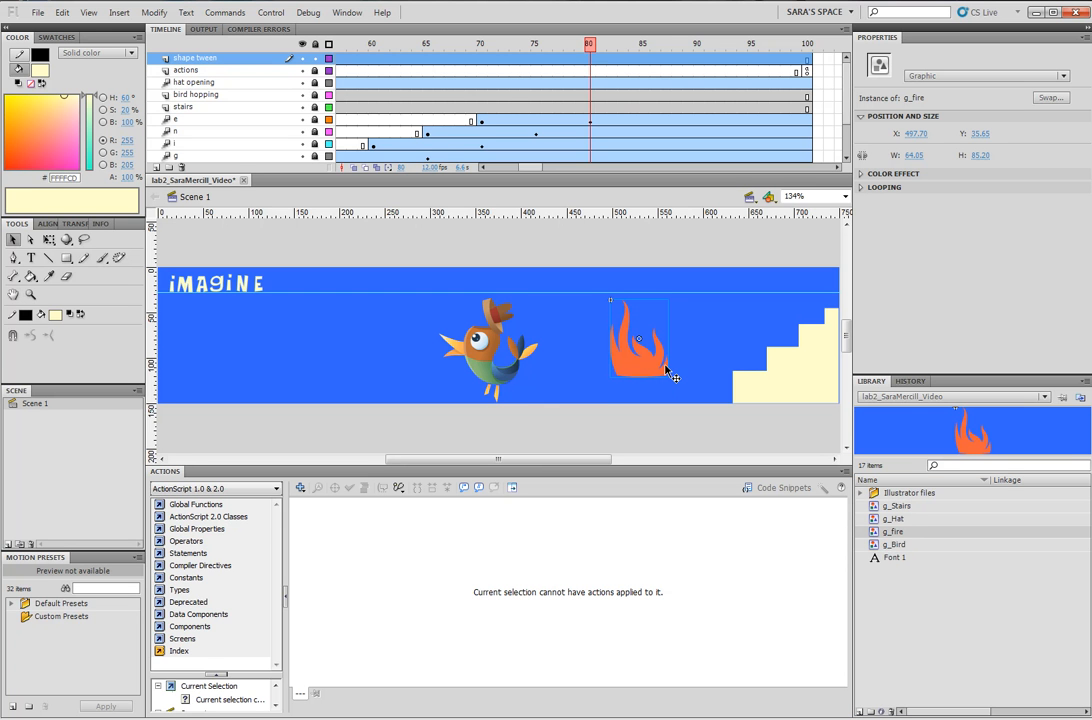
key("Delete")
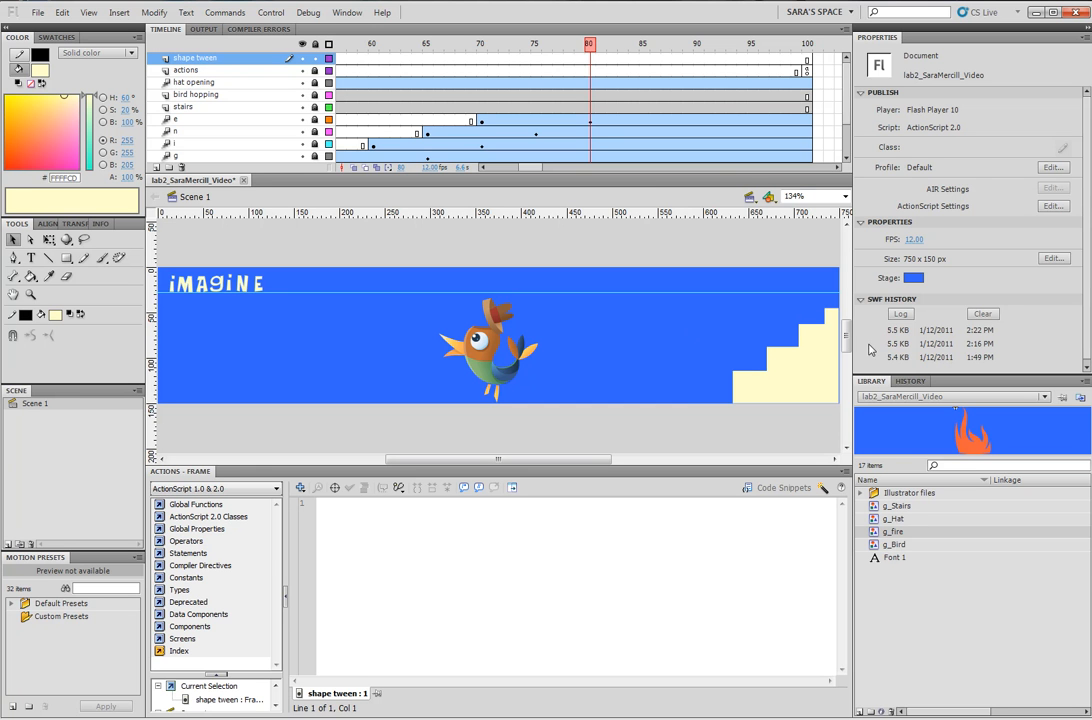
- Copy the letter E from the e layer into a keyframe at frame 80 of the shape tween layer
left_click(505, 118)
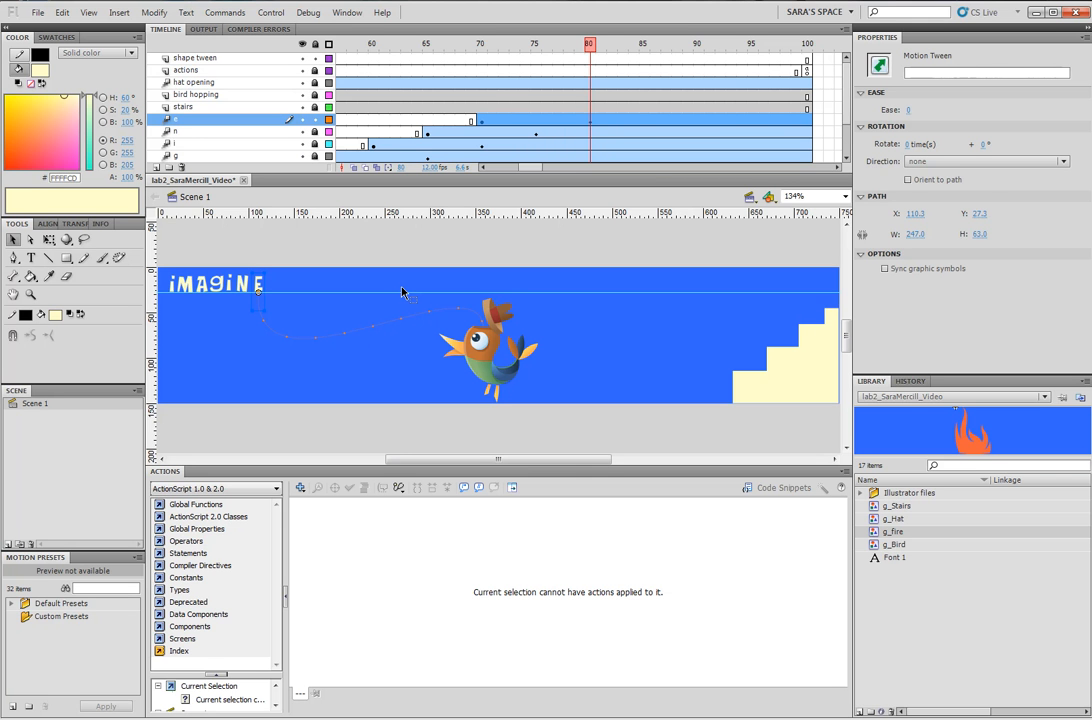
left_click(590, 57)
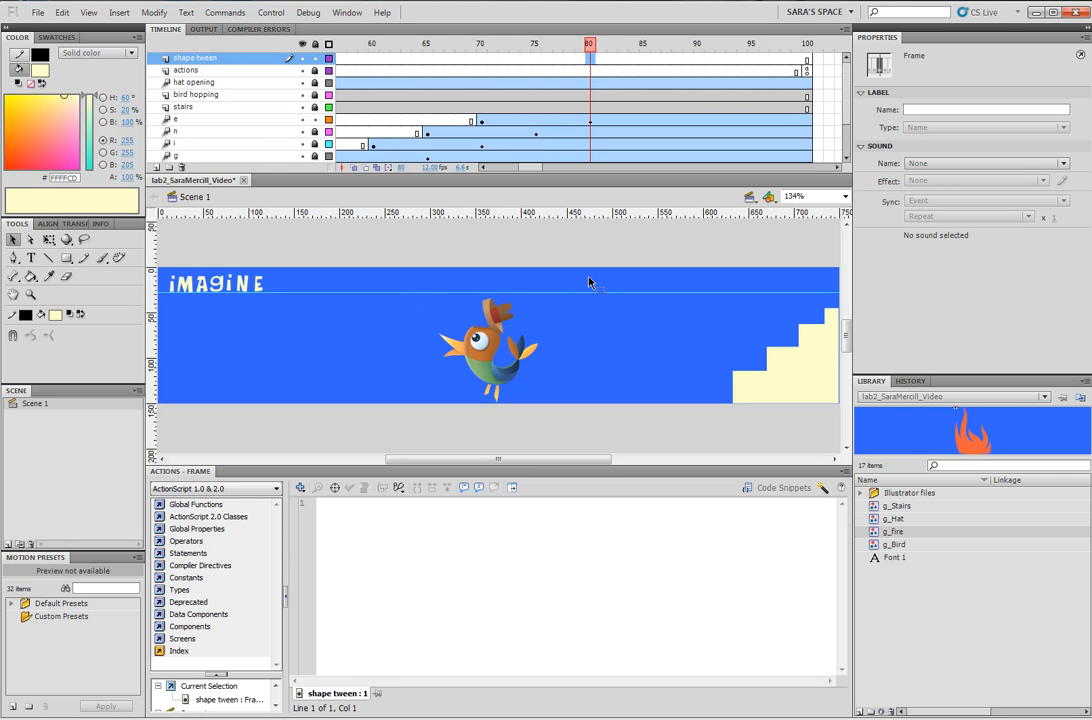
key("ctrl+v")
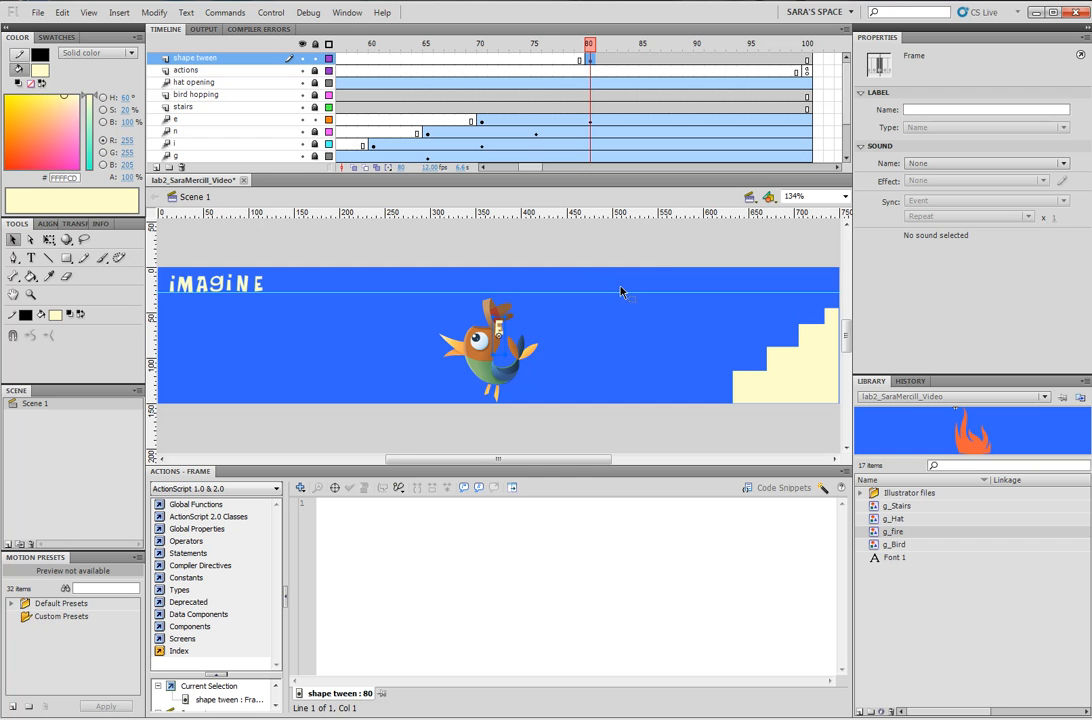
- Move the pasted E over the original E at the end of the word IMAGINE
left_click(501, 340)
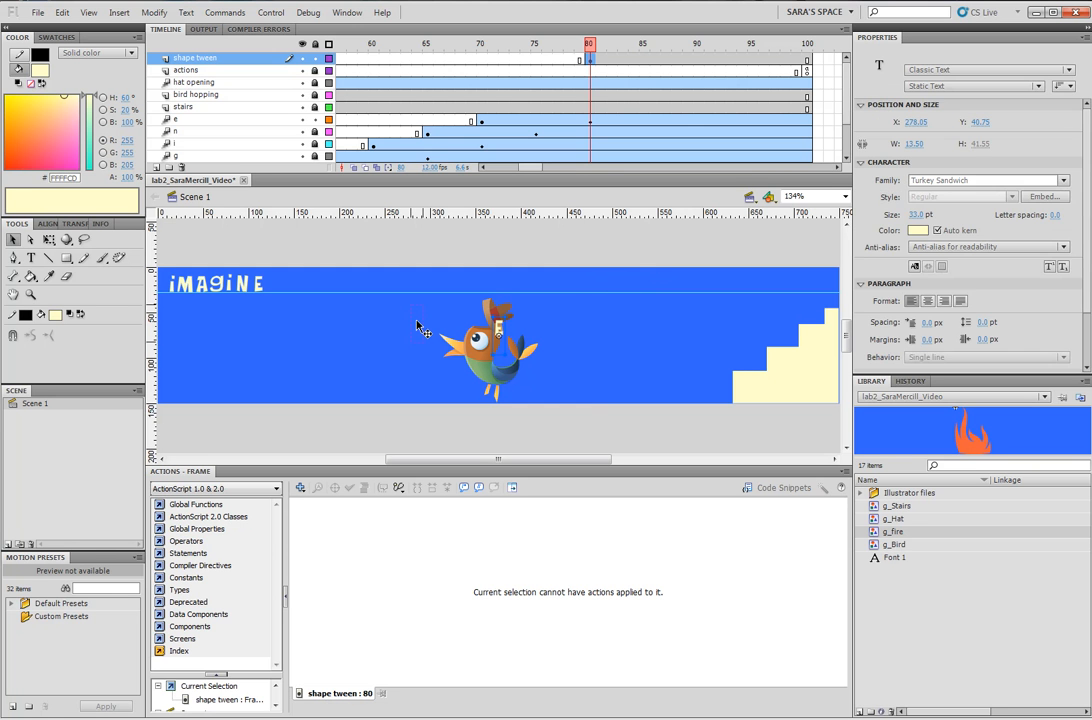
left_click_drag(420, 328, 419, 327)
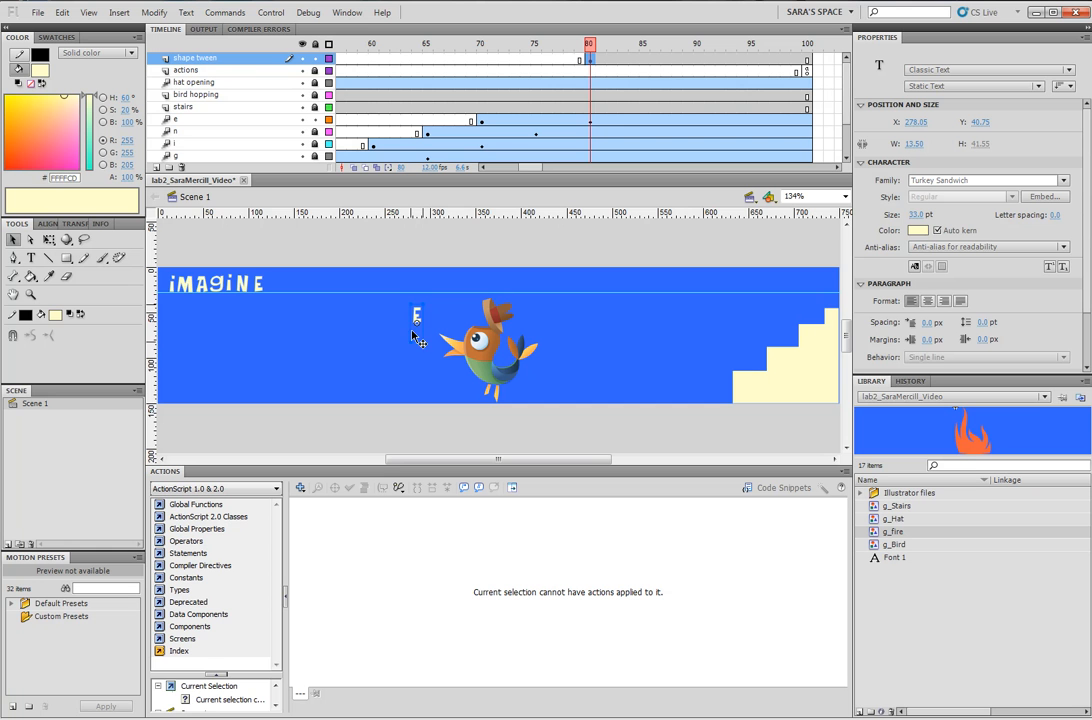
left_click_drag(416, 312, 262, 291)
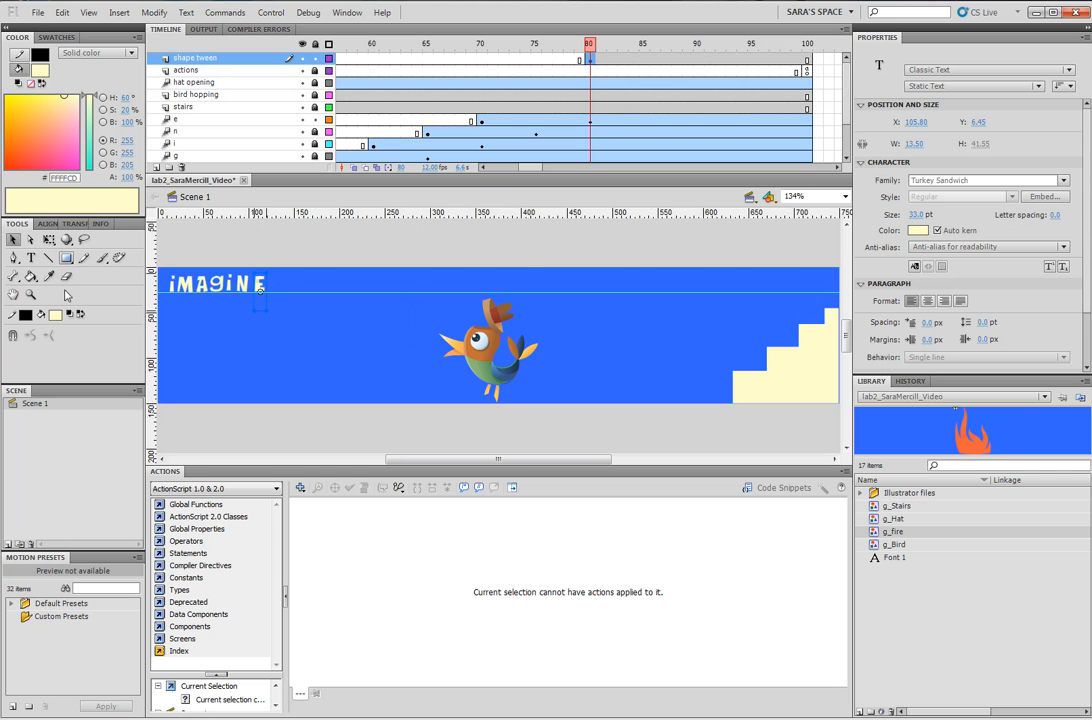
- Lock the e layer and nudge the pasted E to X 103.55, Y 6.45 so it lines up exactly with the original
left_click(30, 294)
left_click_drag(222, 268, 285, 311)
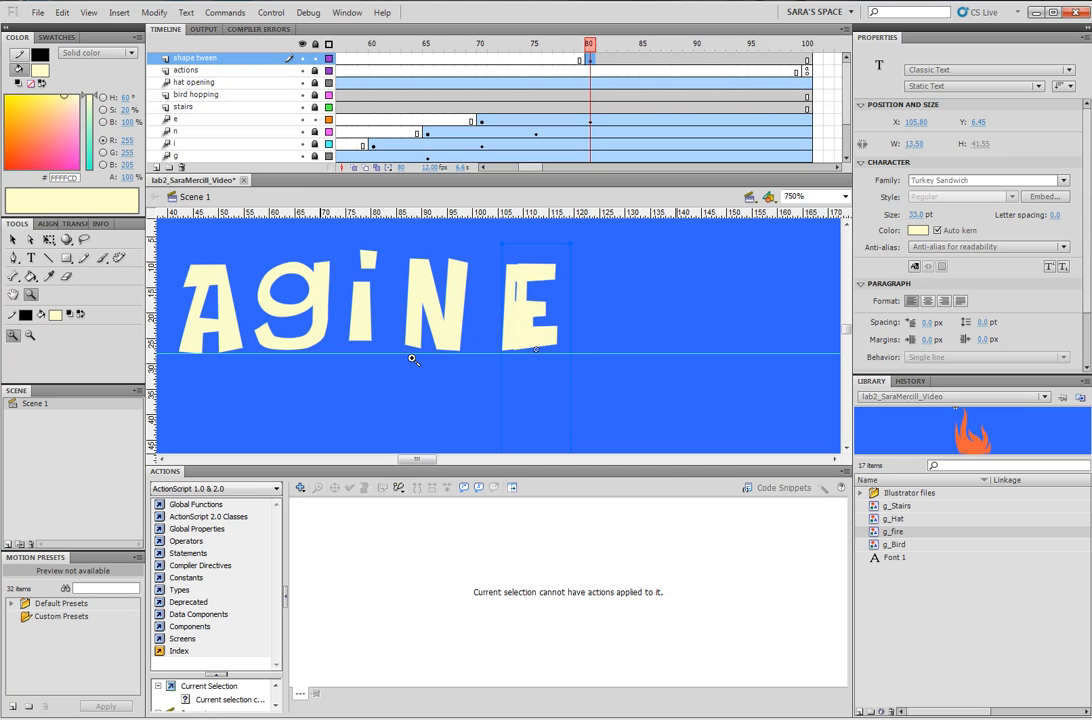
left_click(316, 120)
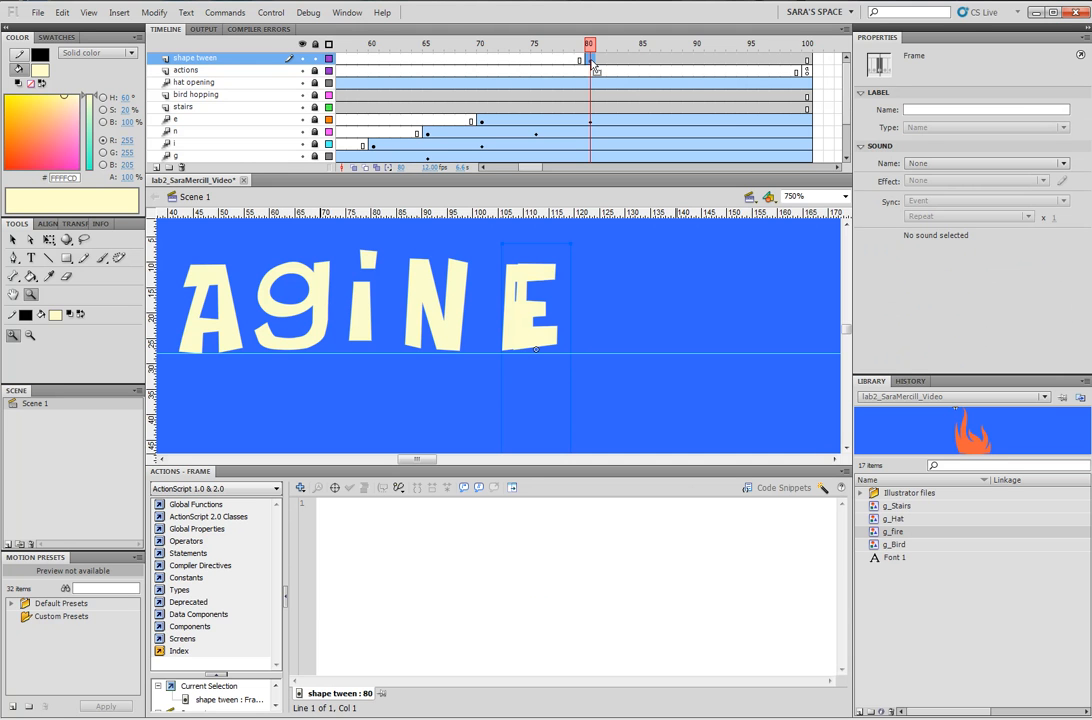
left_click(13, 240)
left_click(535, 345)
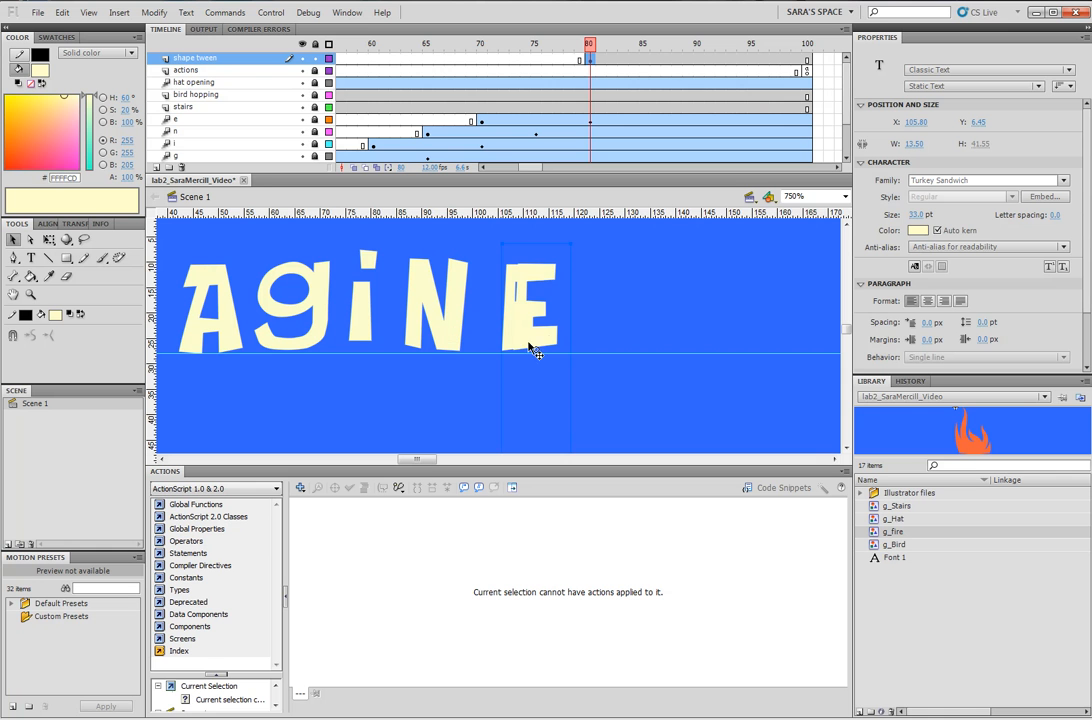
key("Left")
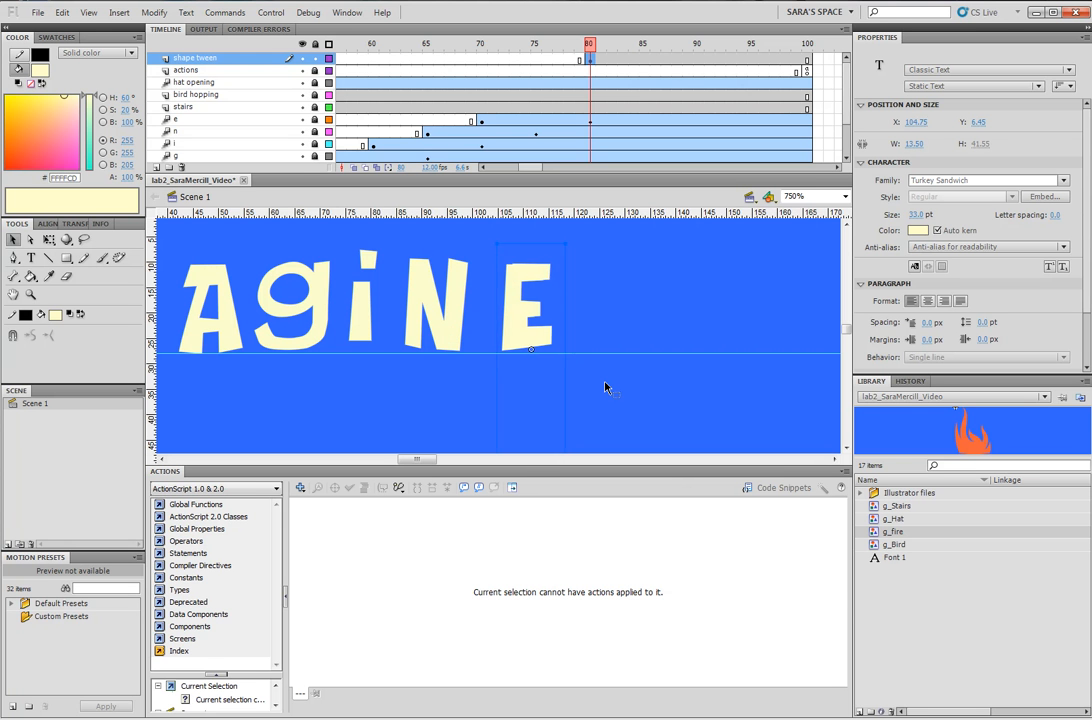
key("Left")
key("Left")
key("Left")
key("Down")
key("Left")
key("Left")
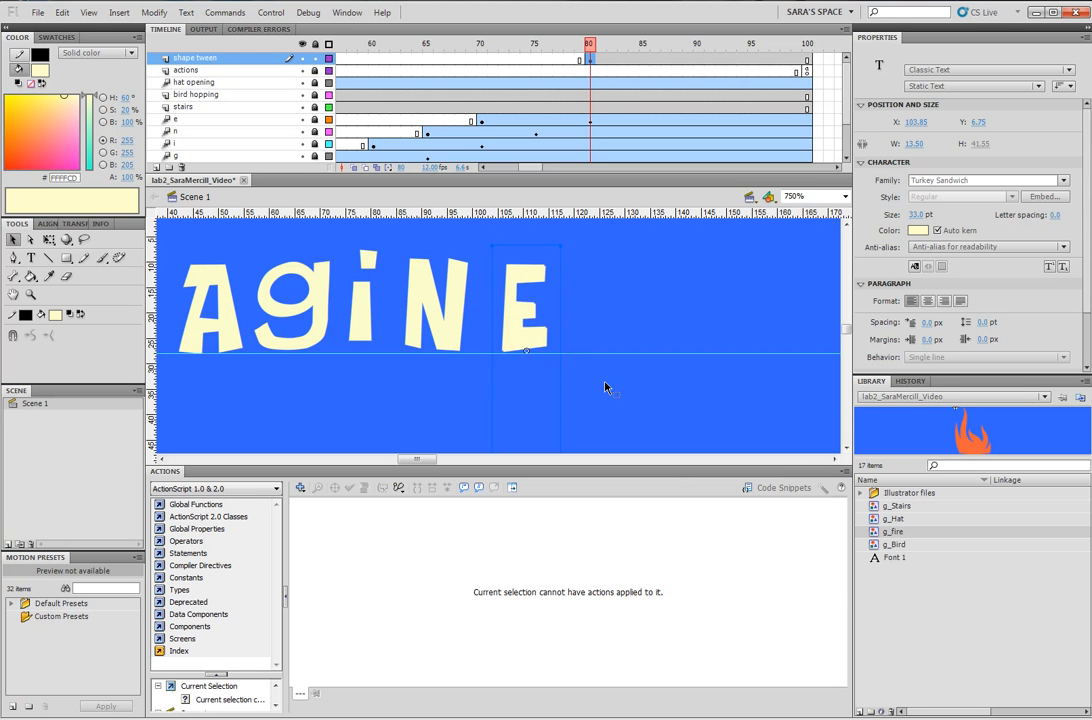
key("Up")
key("Left")
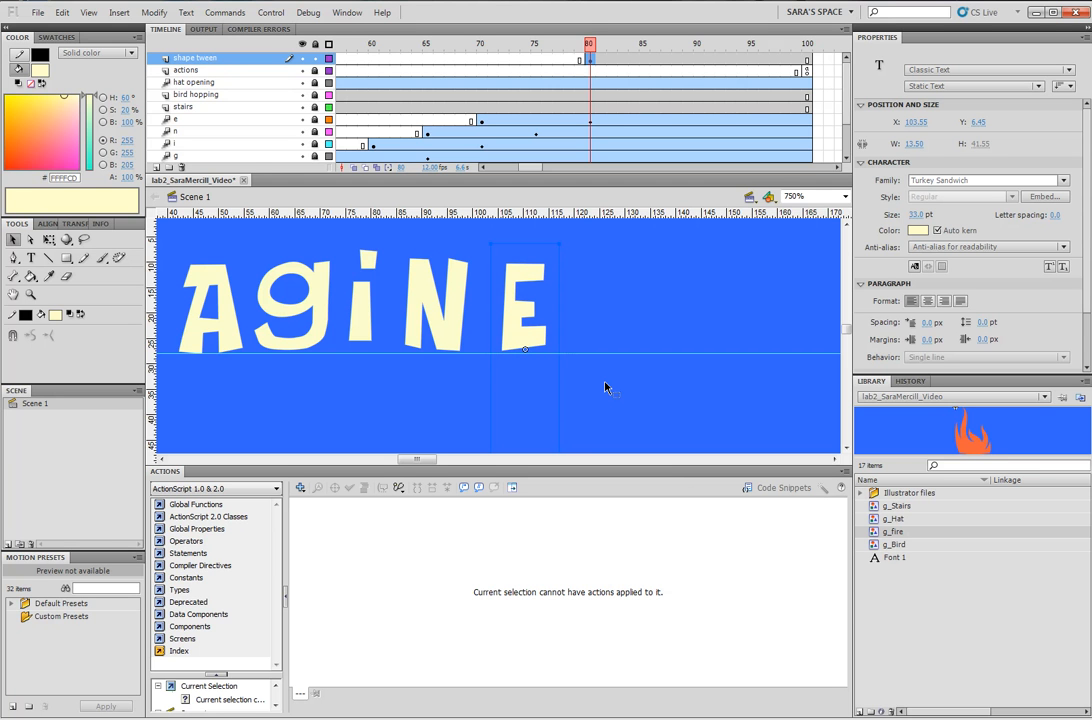
double_click(13, 294)
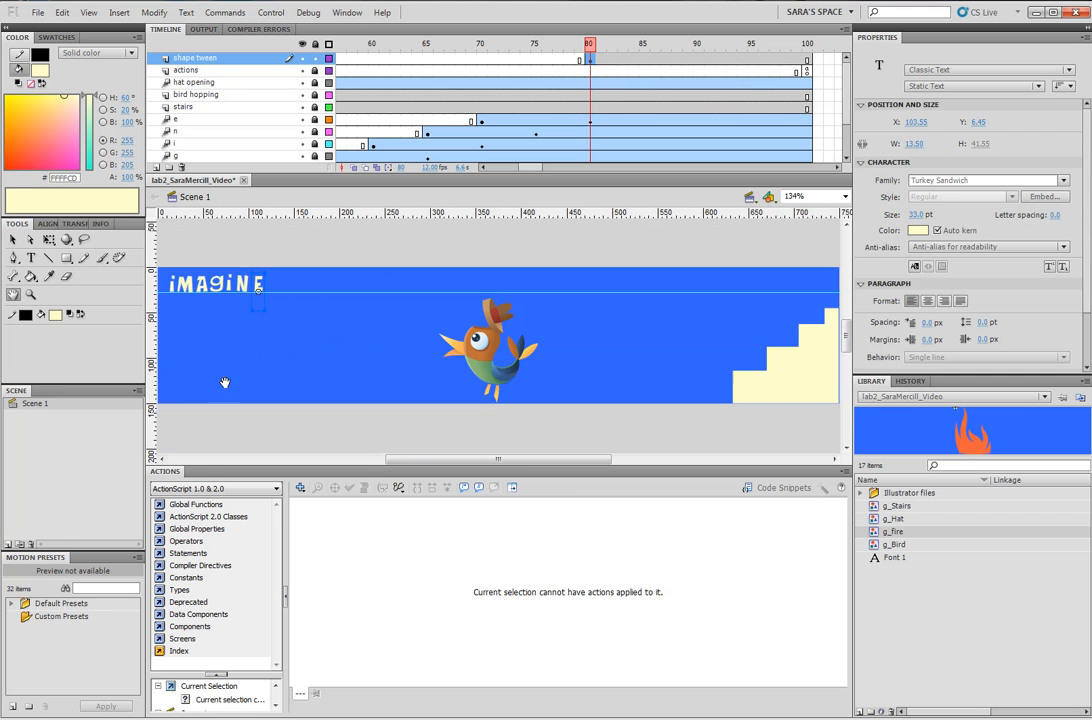
- Insert a blank keyframe at frame 100 of the shape tween layer
left_click(807, 58)
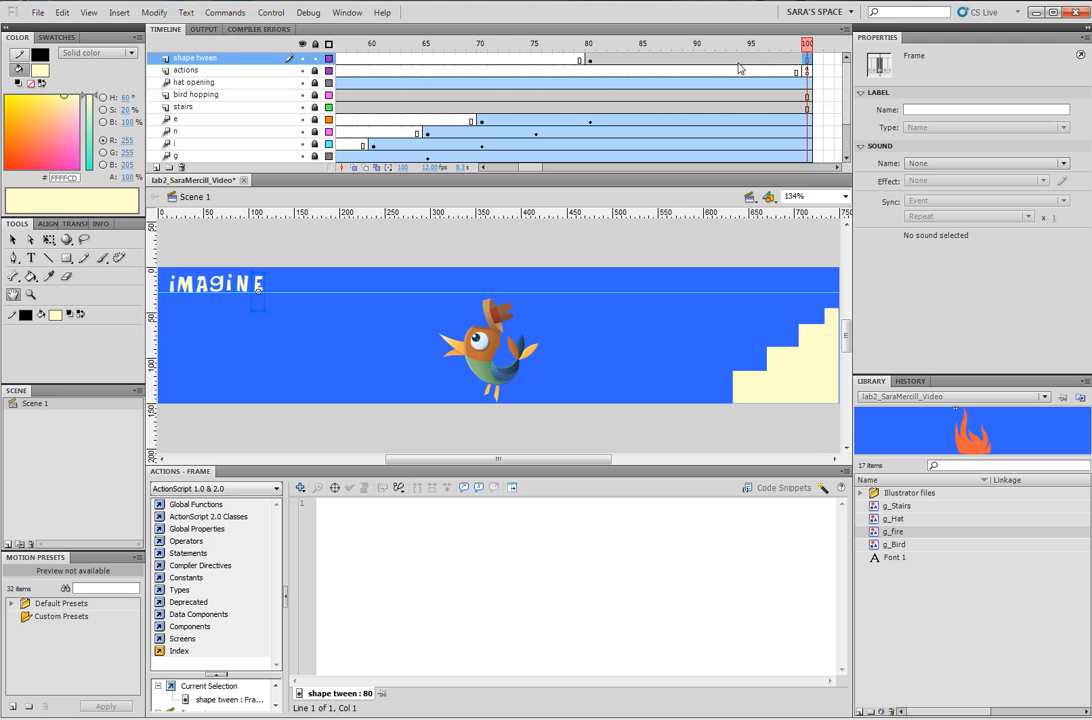
left_click(119, 12)
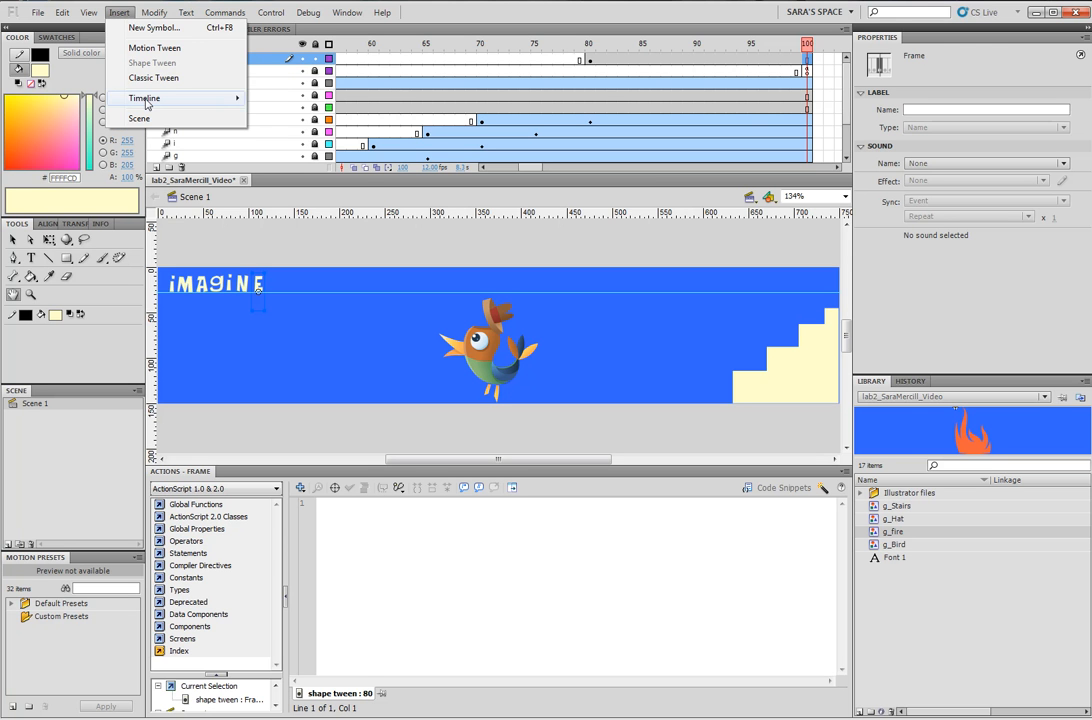
mouse_move(150, 98)
left_click(277, 164)
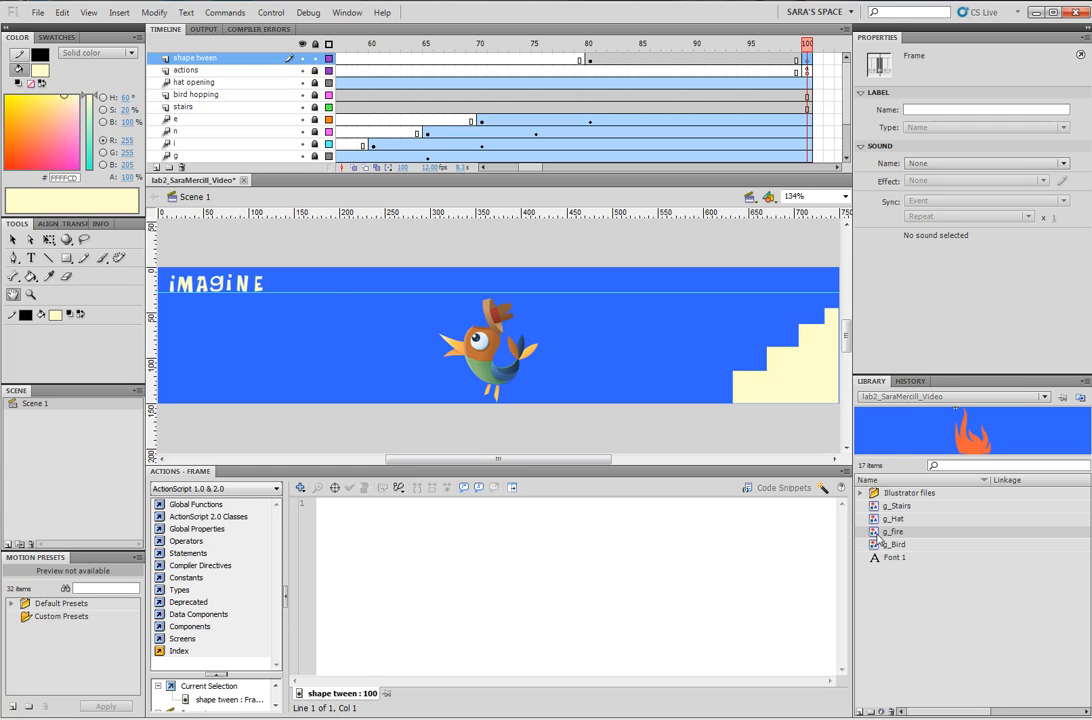
- Place g_fire at frame 100, scale it to about 25.3 by 25.5 px and position it over the letter E, resting on the guide
left_click_drag(718, 503, 310, 330)
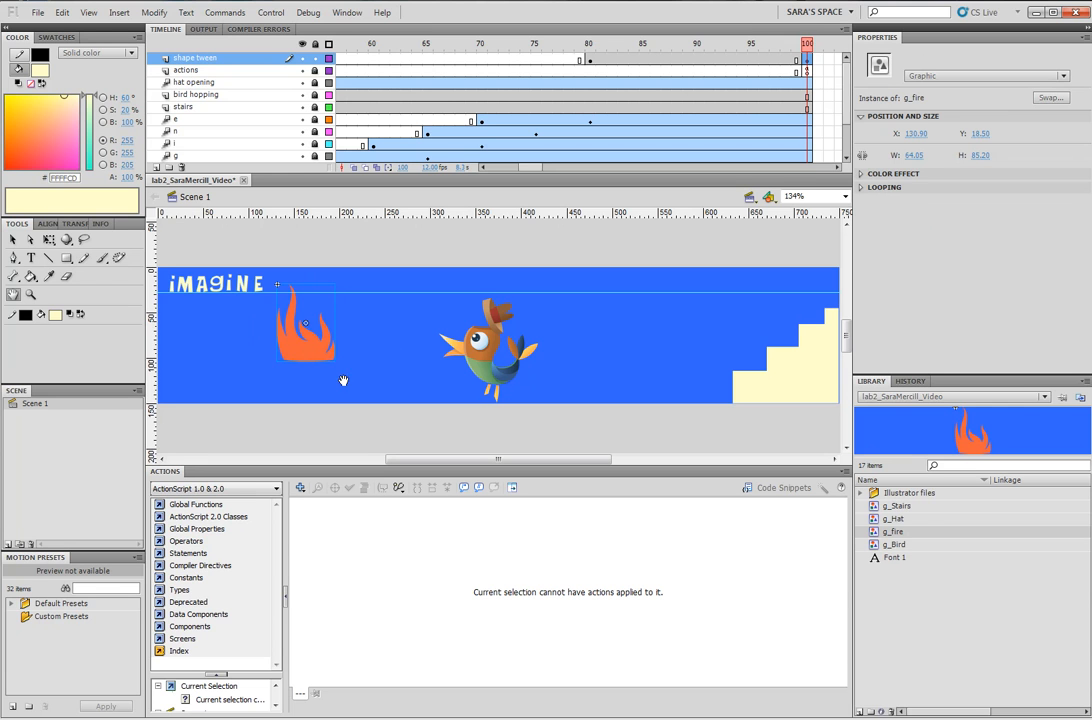
left_click(48, 239)
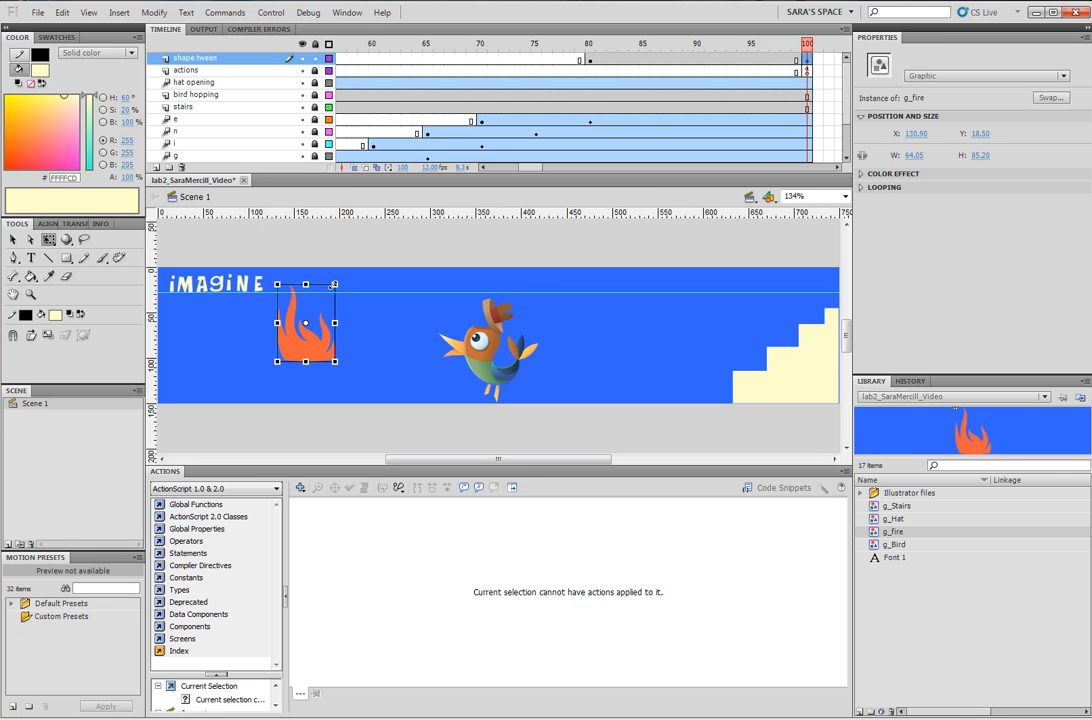
left_click_drag(334, 285, 290, 312)
left_click(31, 295)
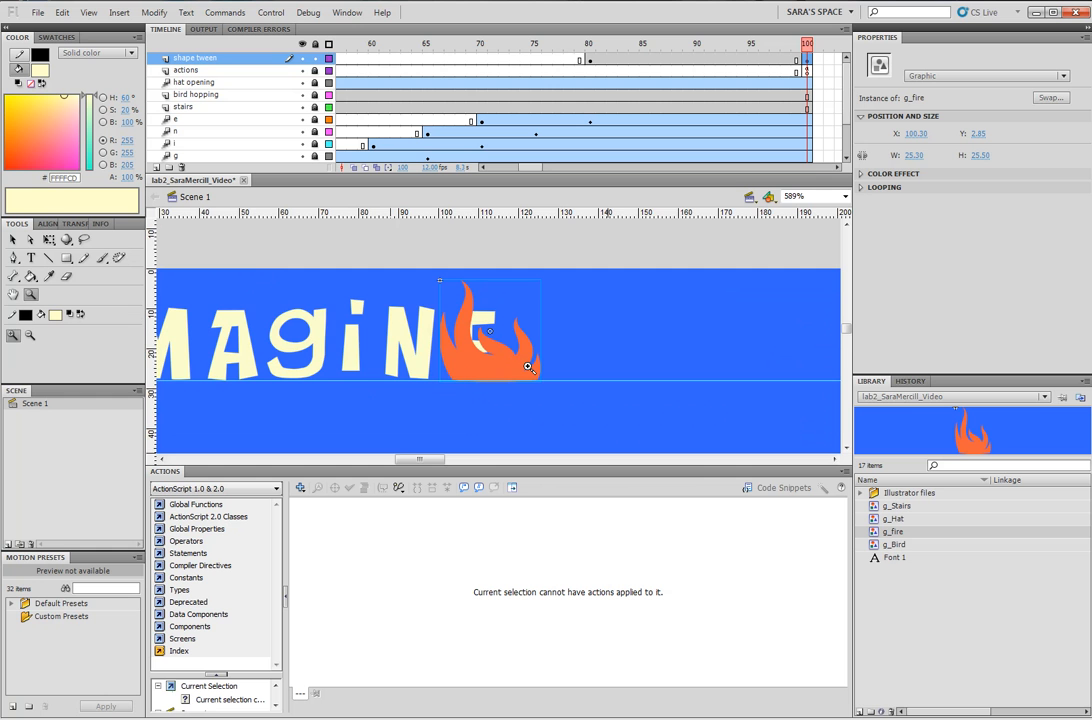
double_click(13, 294)
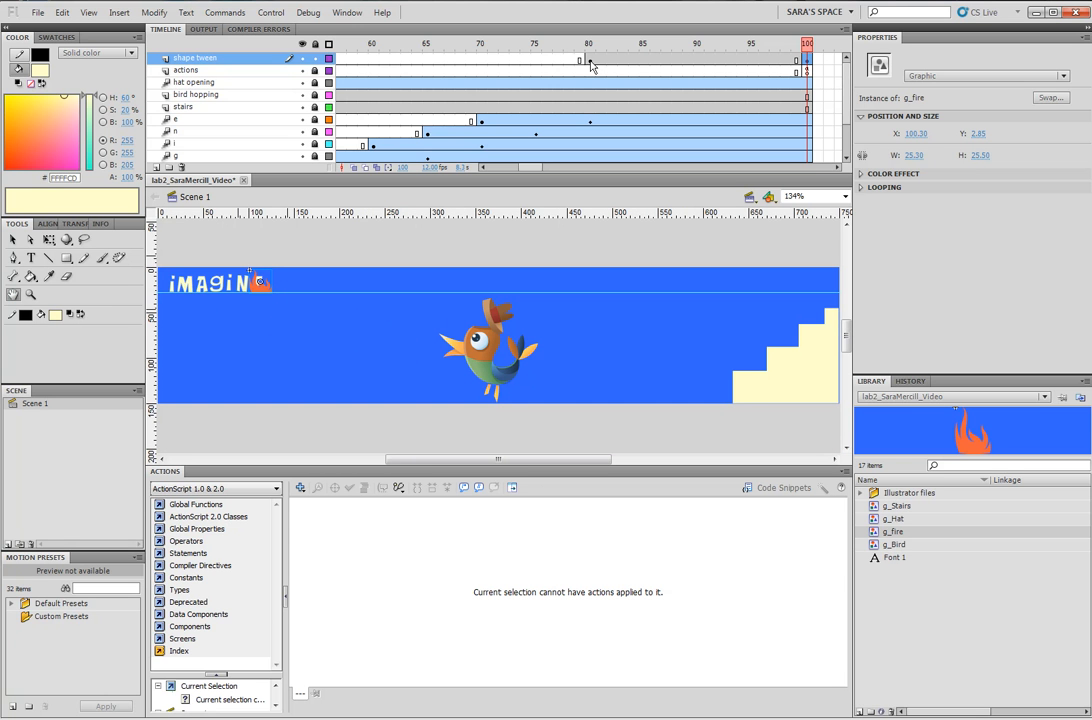
- Break apart the fire at frame 100 and the letter E at frame 80 into plain editable shapes
left_click(30, 294)
left_click_drag(251, 260, 314, 346)
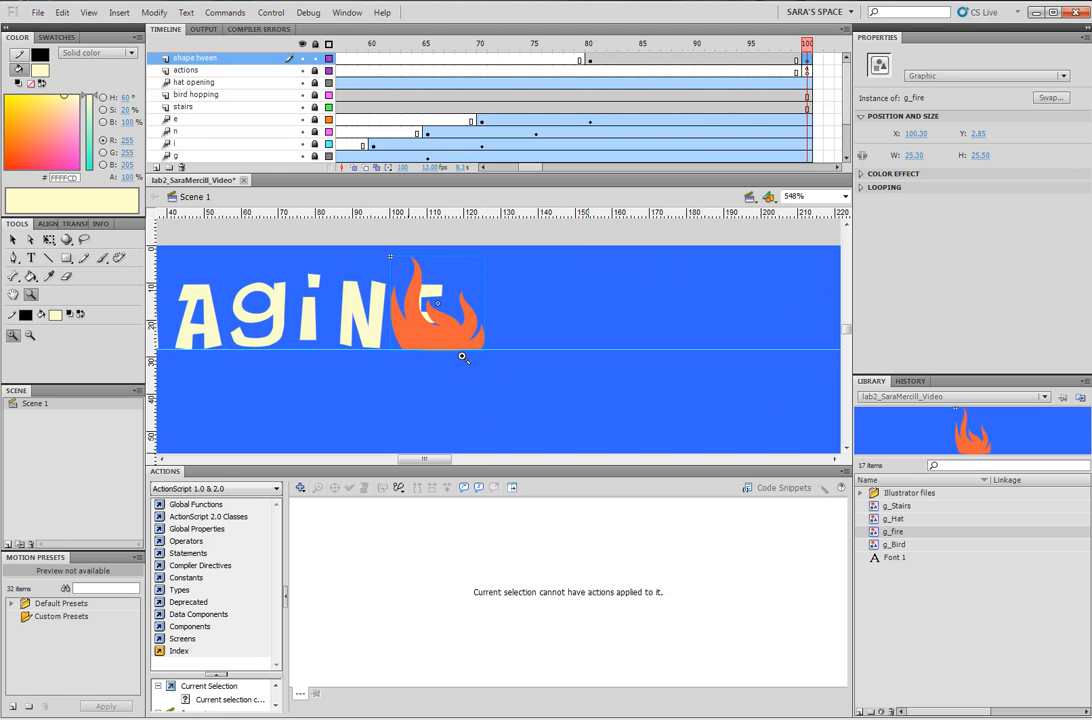
key("ctrl+b")
key("ctrl+b")
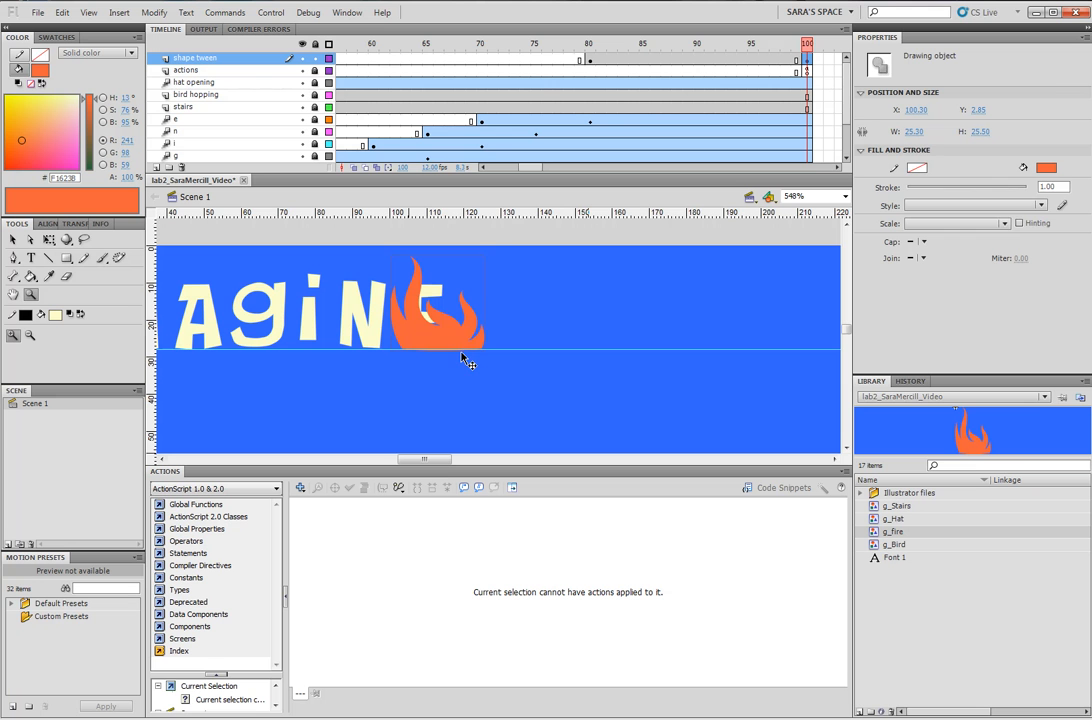
key("ctrl+b")
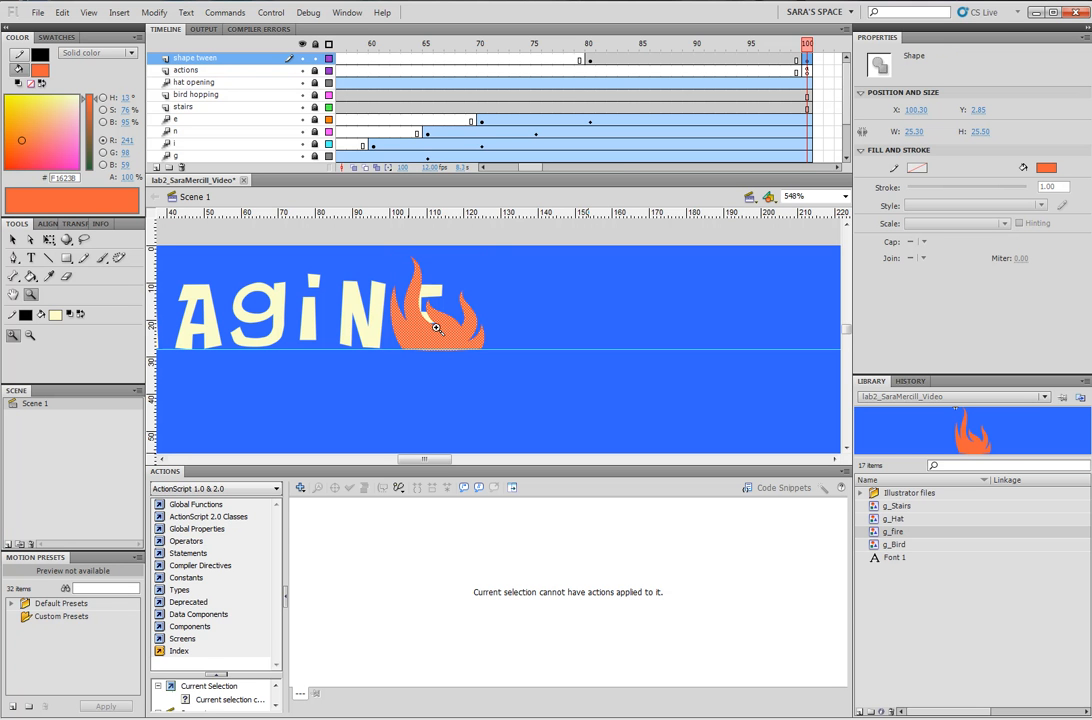
left_click(589, 58)
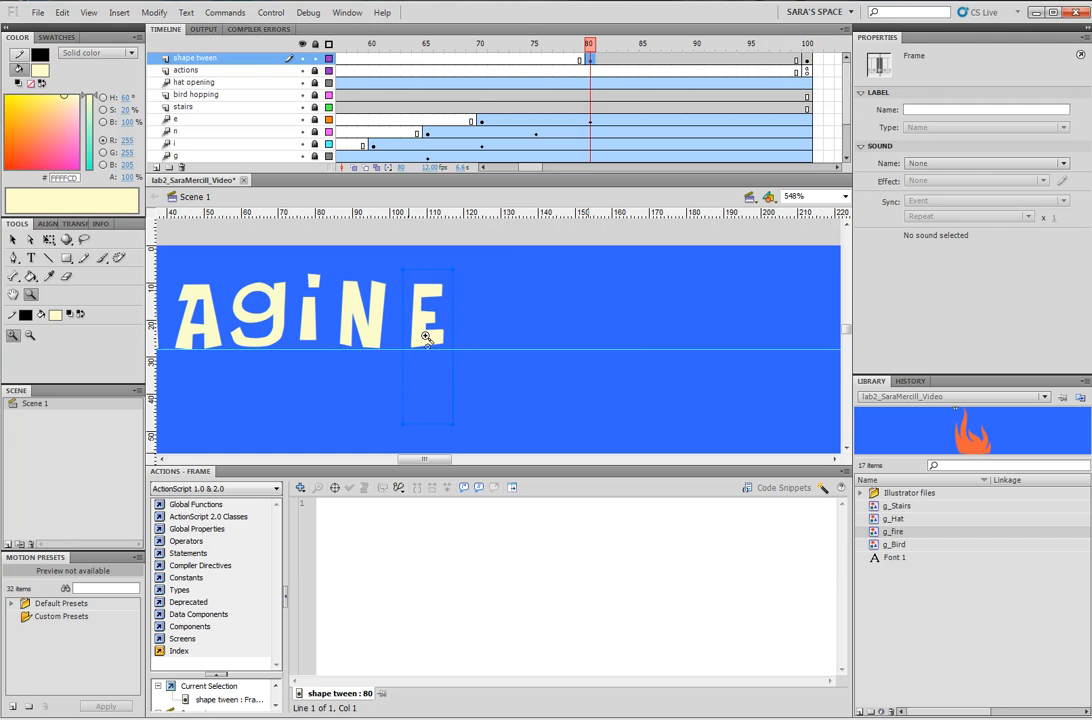
key("ctrl+b")
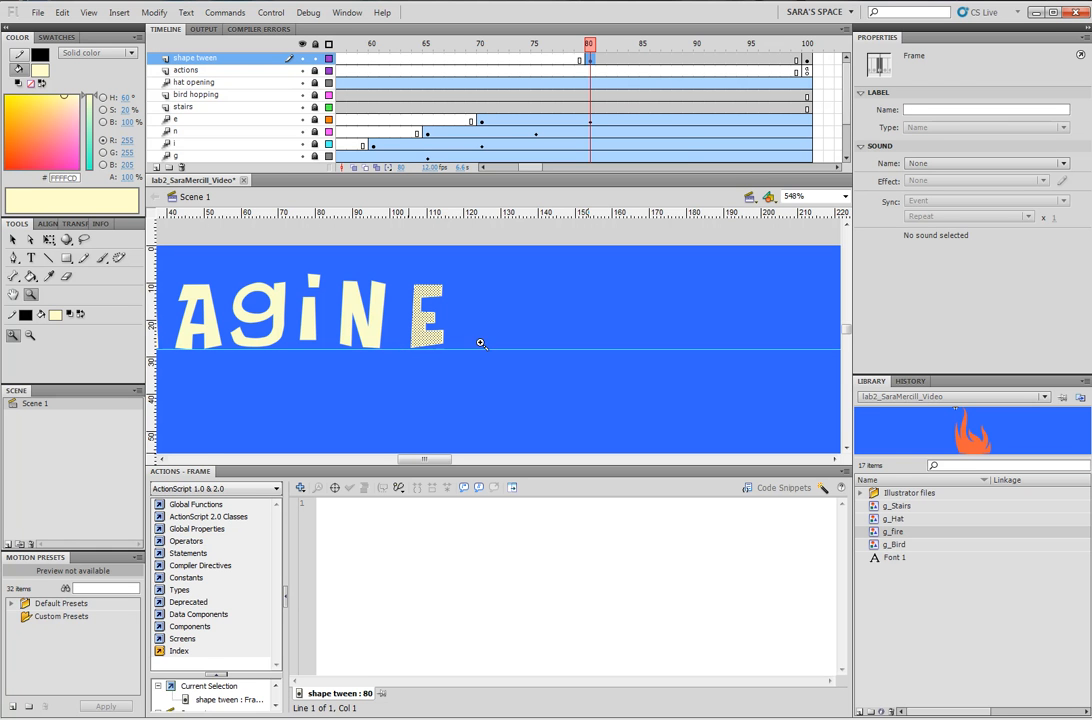
- Create a shape tween between frames 80 and 100 of the shape tween layer and scrub through it to preview the morph
left_click(688, 58)
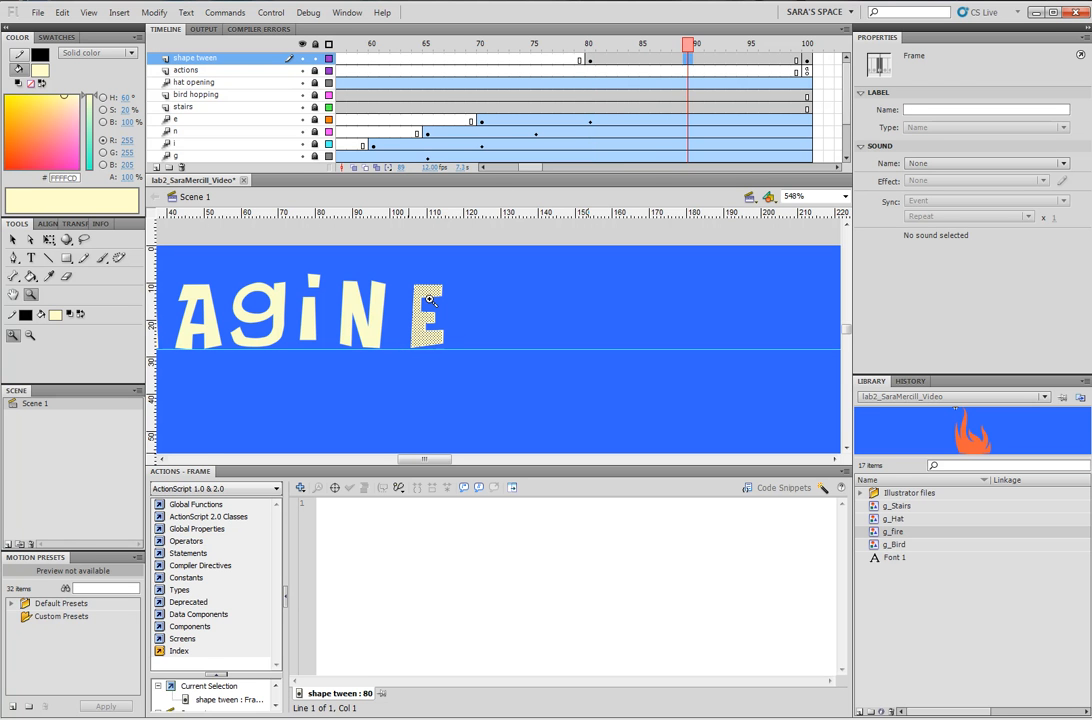
left_click(119, 12)
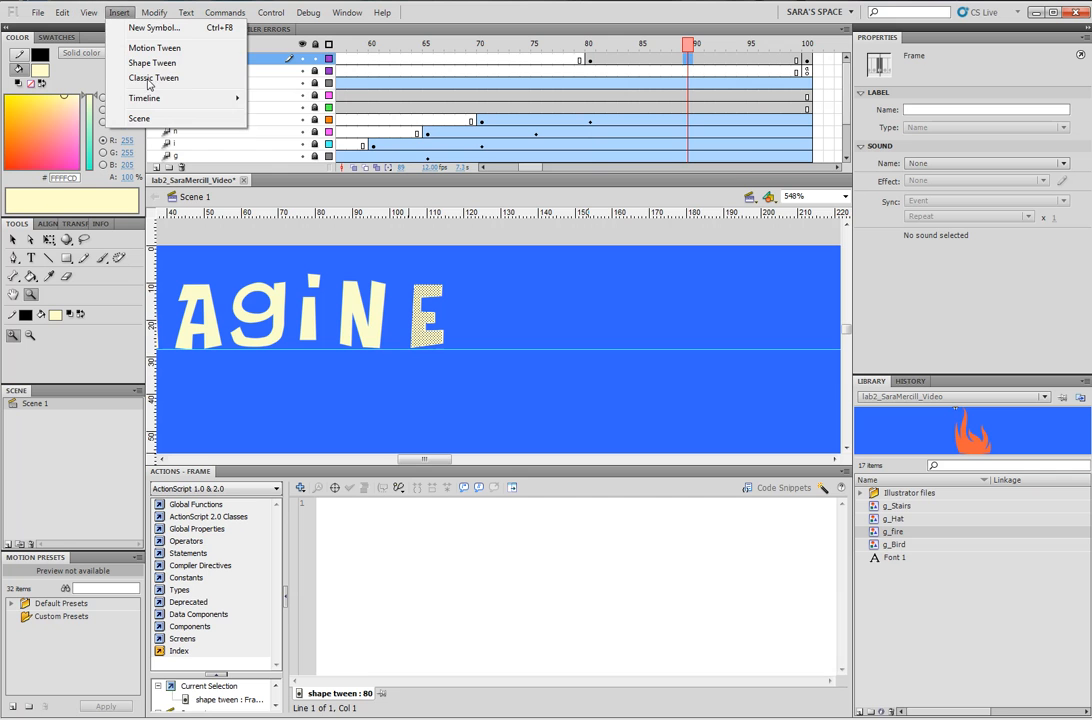
left_click(150, 62)
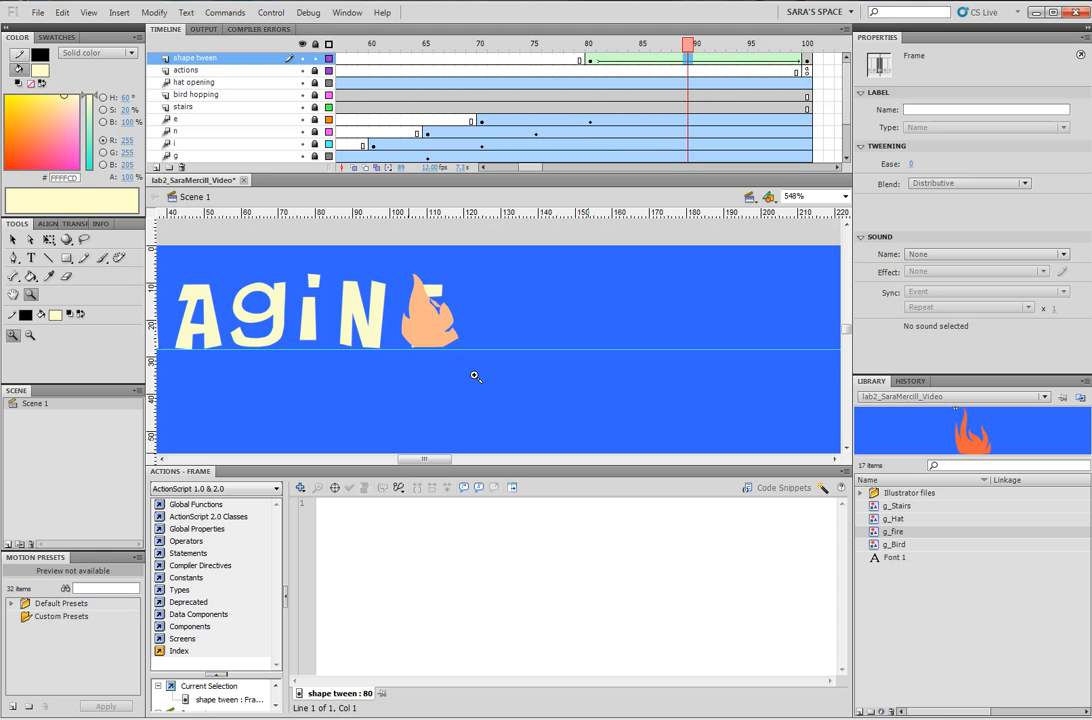
left_click_drag(548, 44, 727, 48)
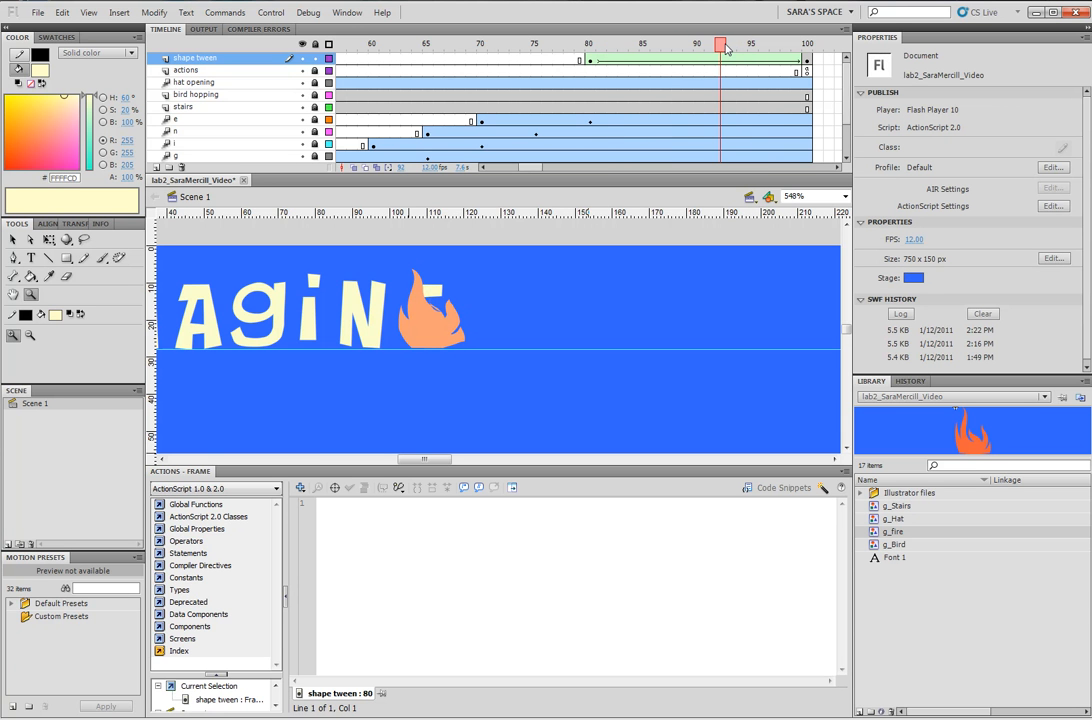